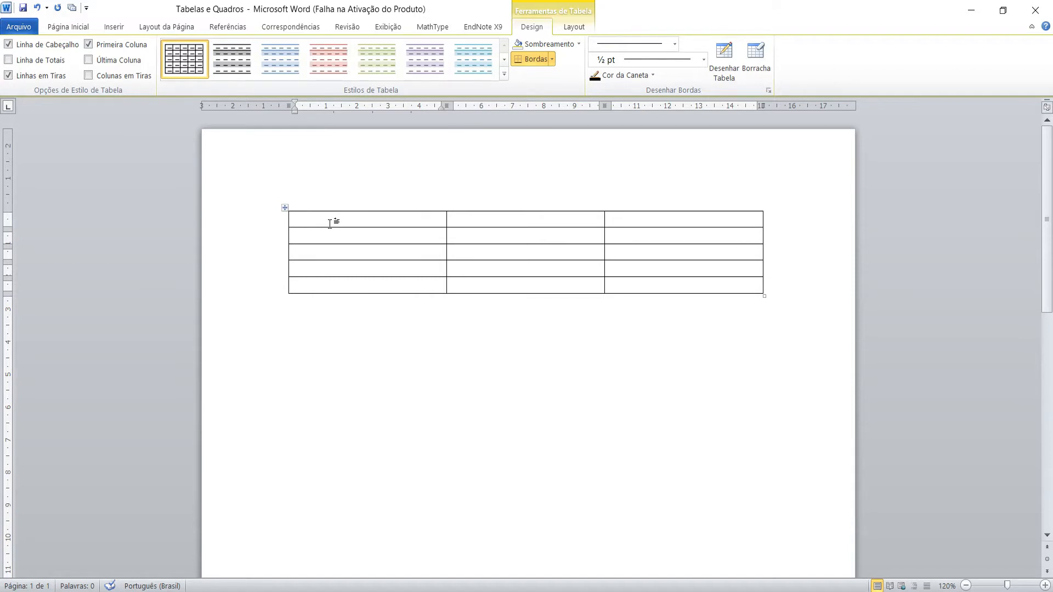
# - Insert a new row above the table's first row
pyautogui.rightClick(329, 223)
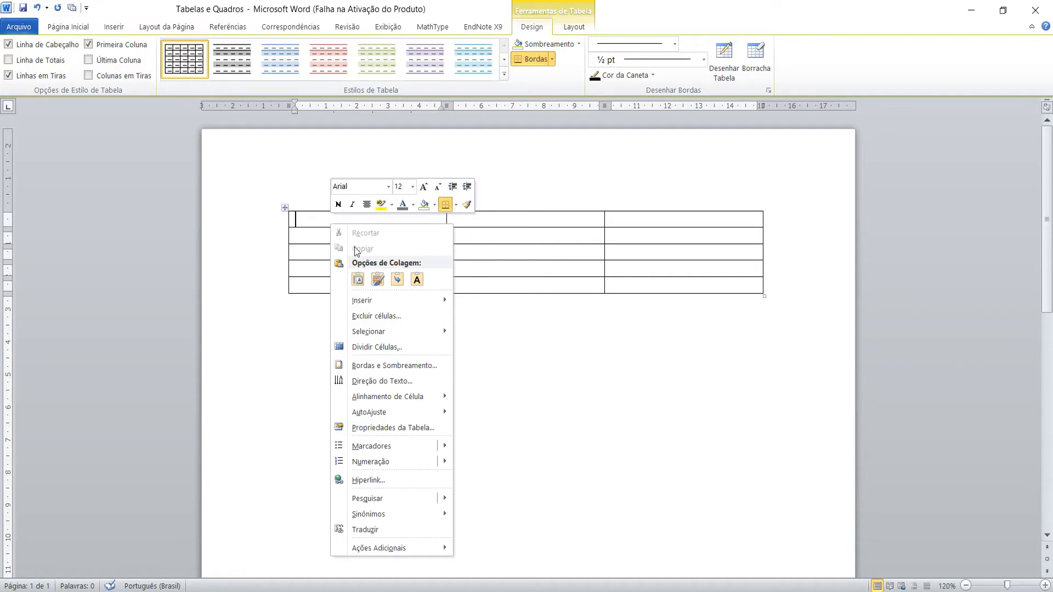
pyautogui.moveTo(401, 305)
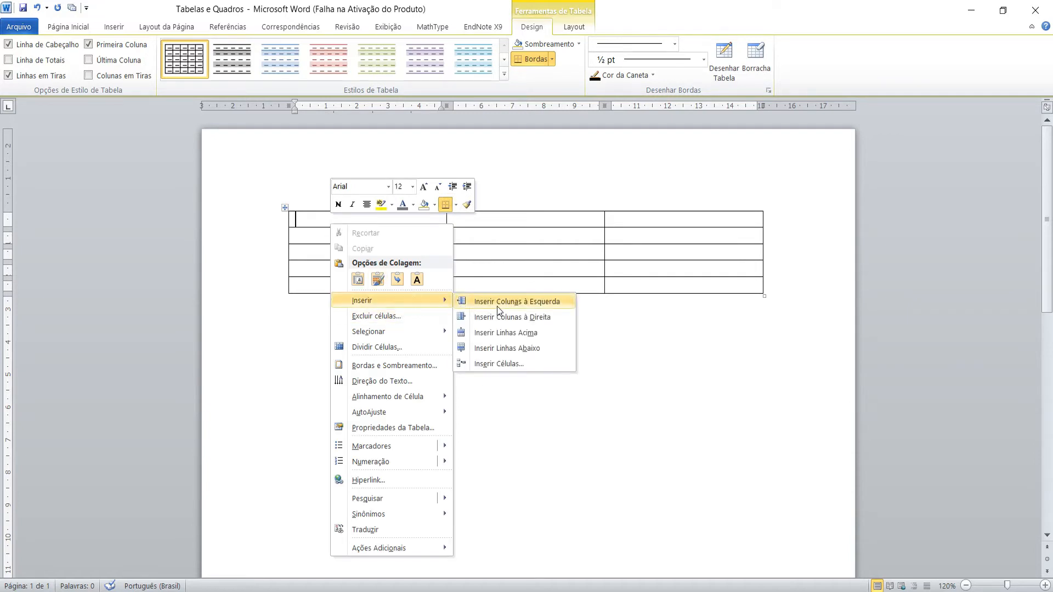
pyautogui.click(505, 334)
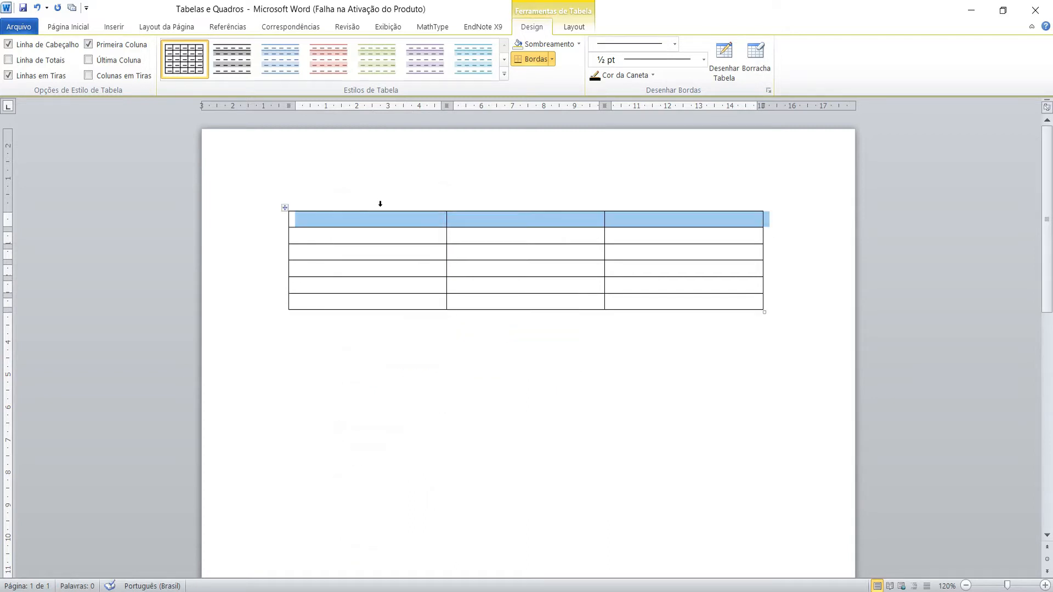
# - Delete the entire second row of the table
pyautogui.click(373, 237)
pyautogui.rightClick(374, 237)
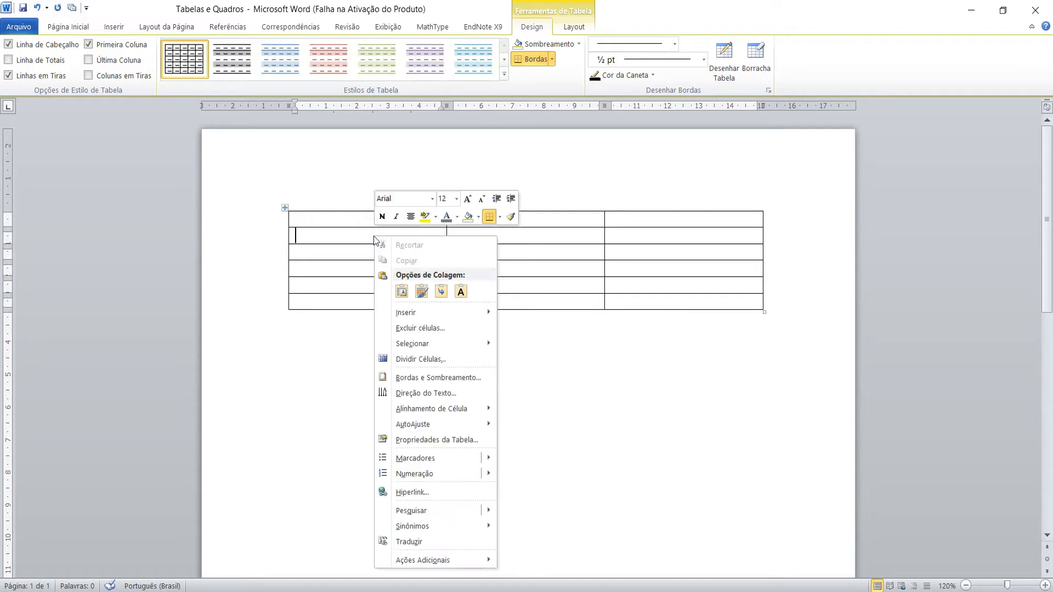
pyautogui.click(412, 330)
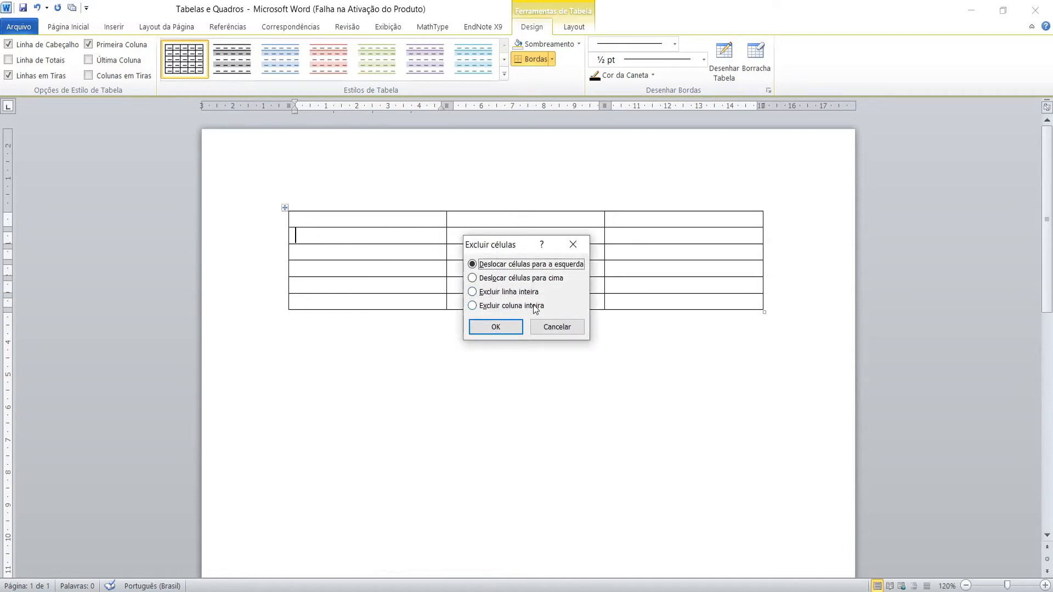
pyautogui.click(535, 309)
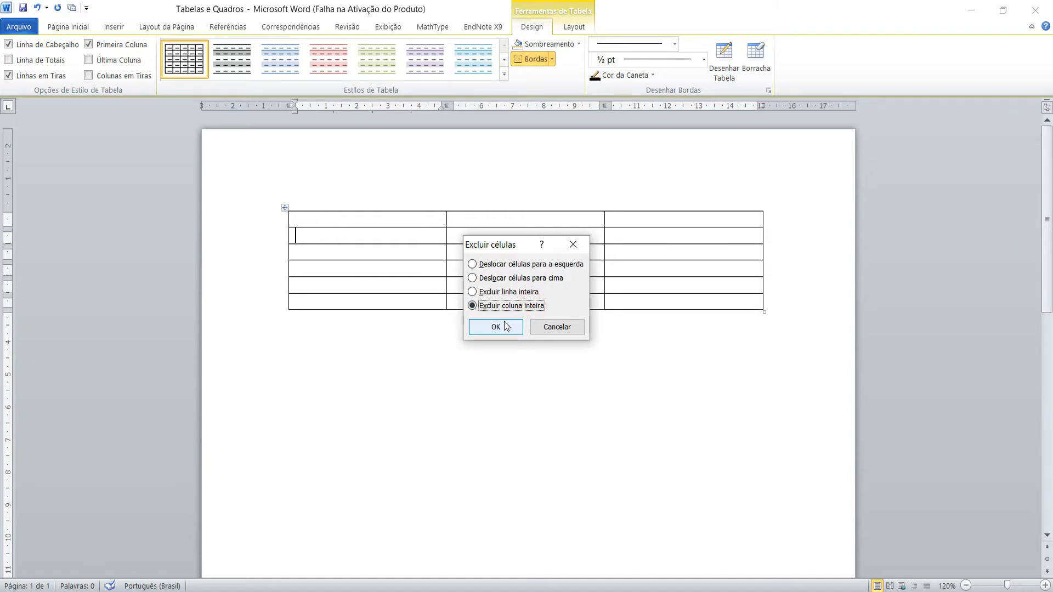
pyautogui.click(498, 291)
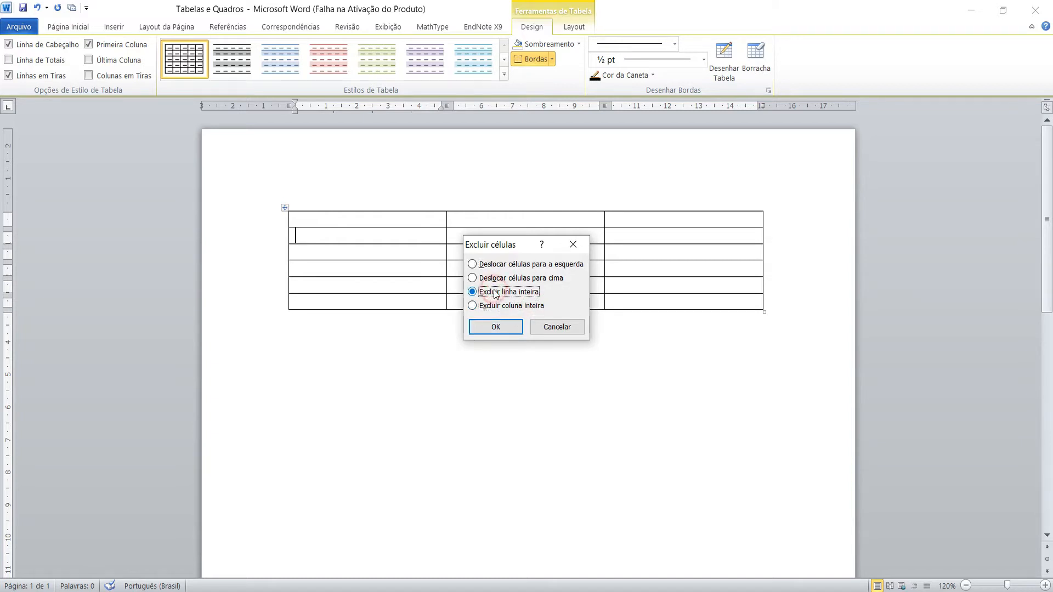
pyautogui.click(498, 327)
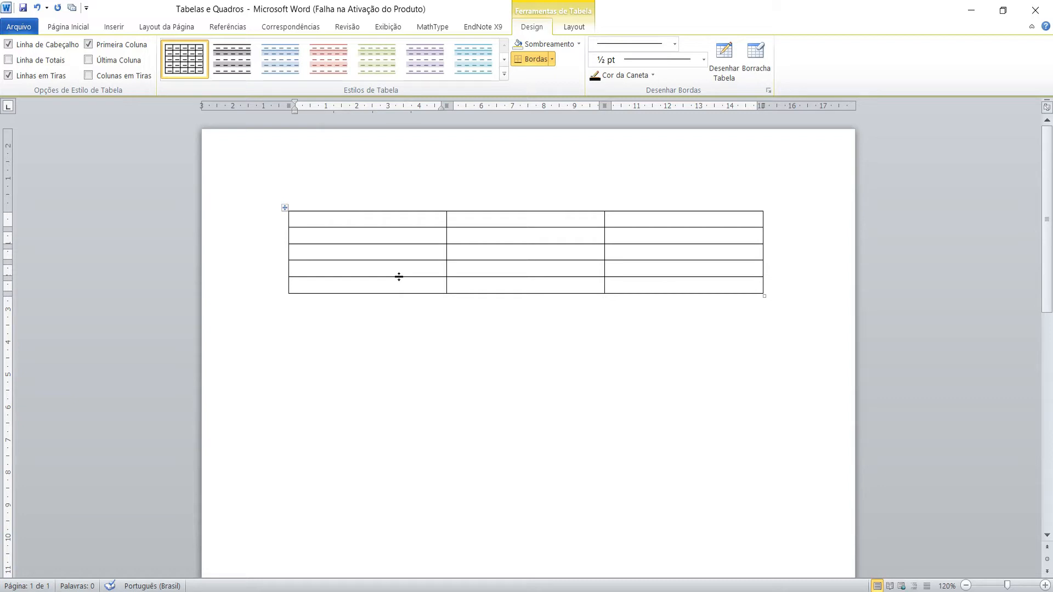
# - Enter the column headings "Titulo 1", "Titulo 2" and "Título 3" in the table's first row
pyautogui.click(311, 223)
pyautogui.write('Titulo 1')
pyautogui.click(487, 221)
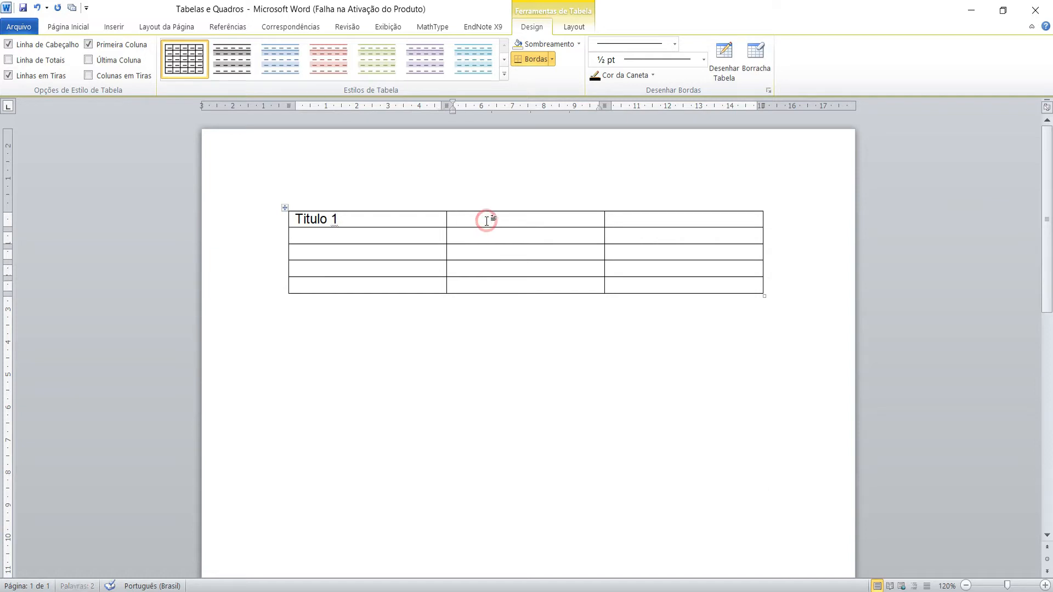
pyautogui.write('Titulo 2')
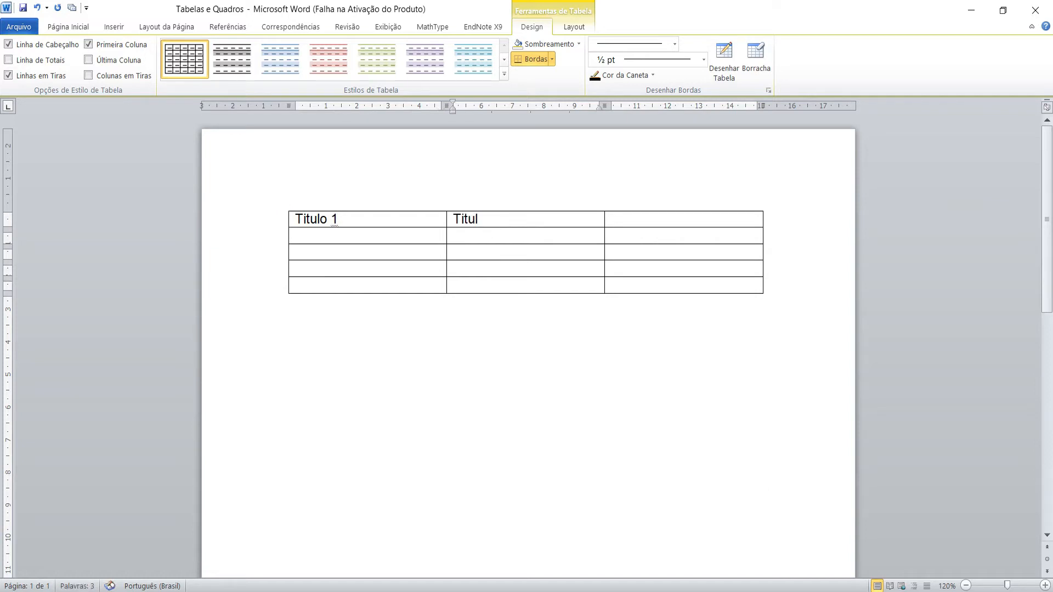
pyautogui.click(656, 224)
pyautogui.write('Título 3')
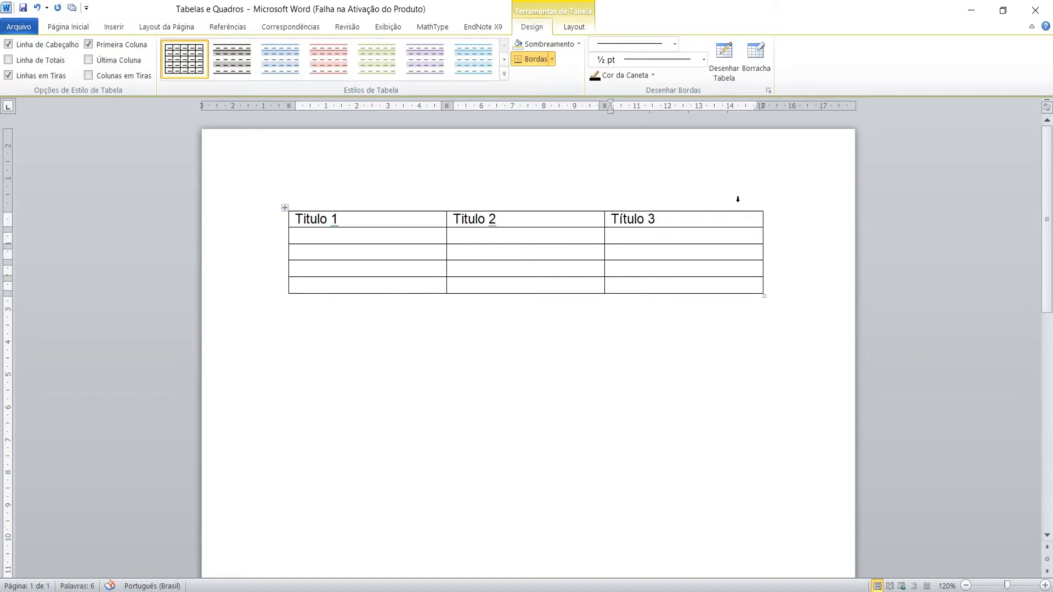
# - Remove the inside borders from the four empty rows below the heading row
pyautogui.click(393, 249)
pyautogui.moveTo(686, 287); pyautogui.dragTo(364, 233)
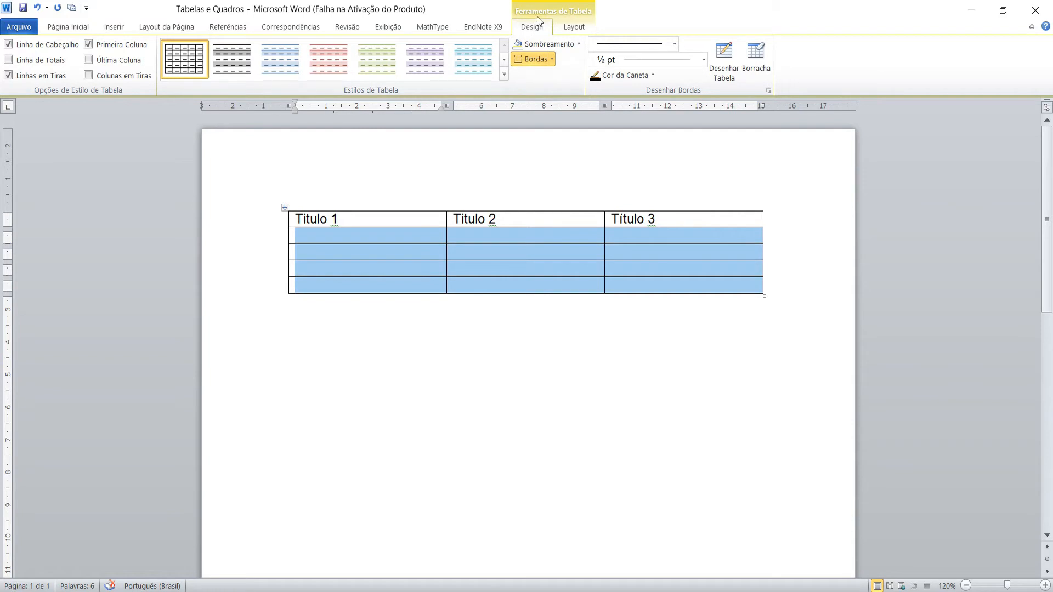
pyautogui.click(71, 25)
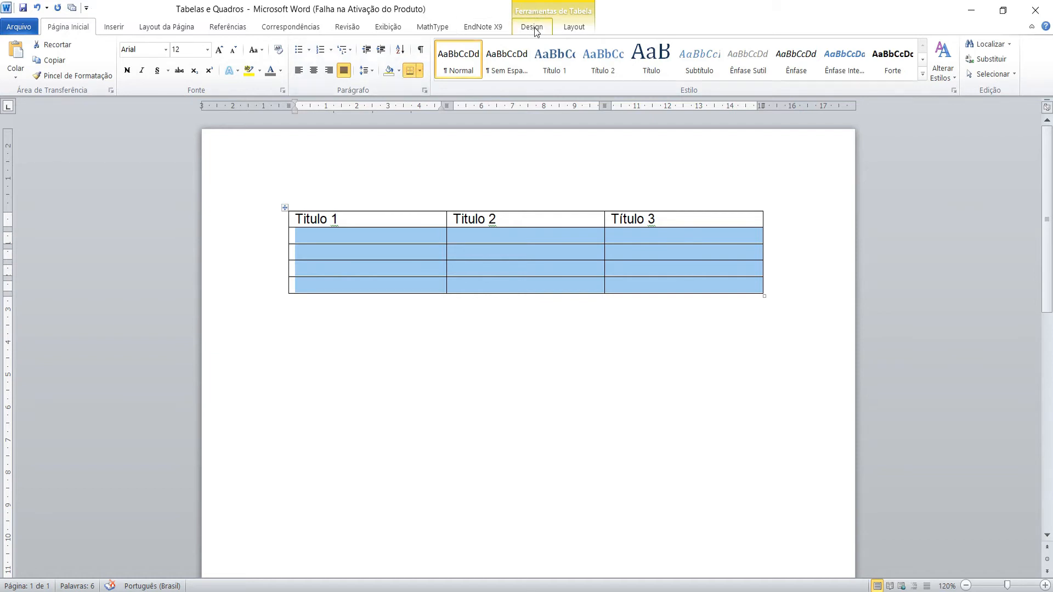
pyautogui.click(417, 73)
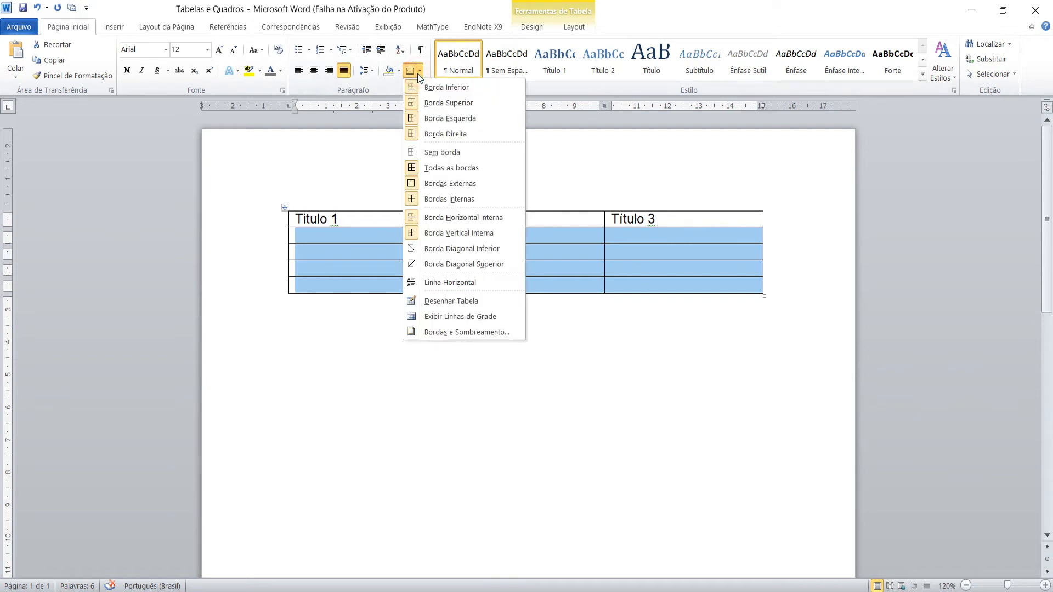
pyautogui.click(440, 199)
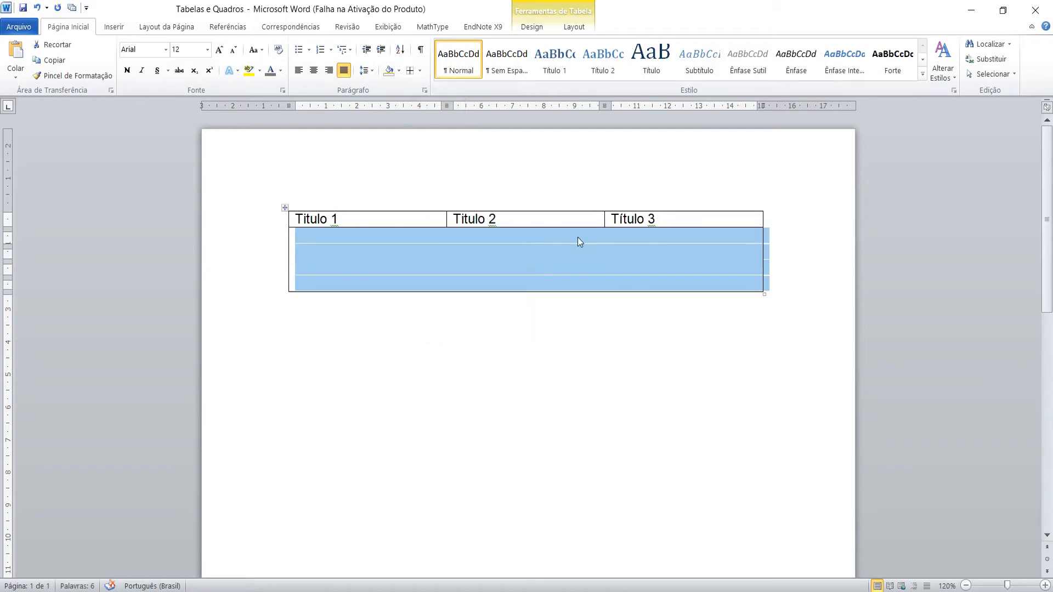
# - Remove the left and right borders from the four empty rows below the headings
pyautogui.click(420, 71)
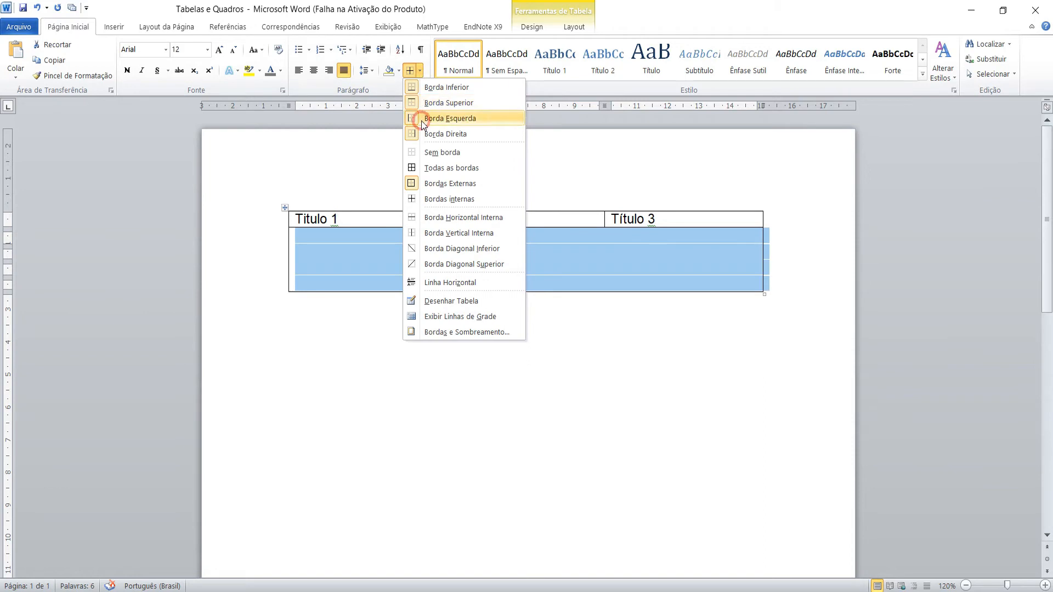
pyautogui.click(421, 121)
pyautogui.click(420, 73)
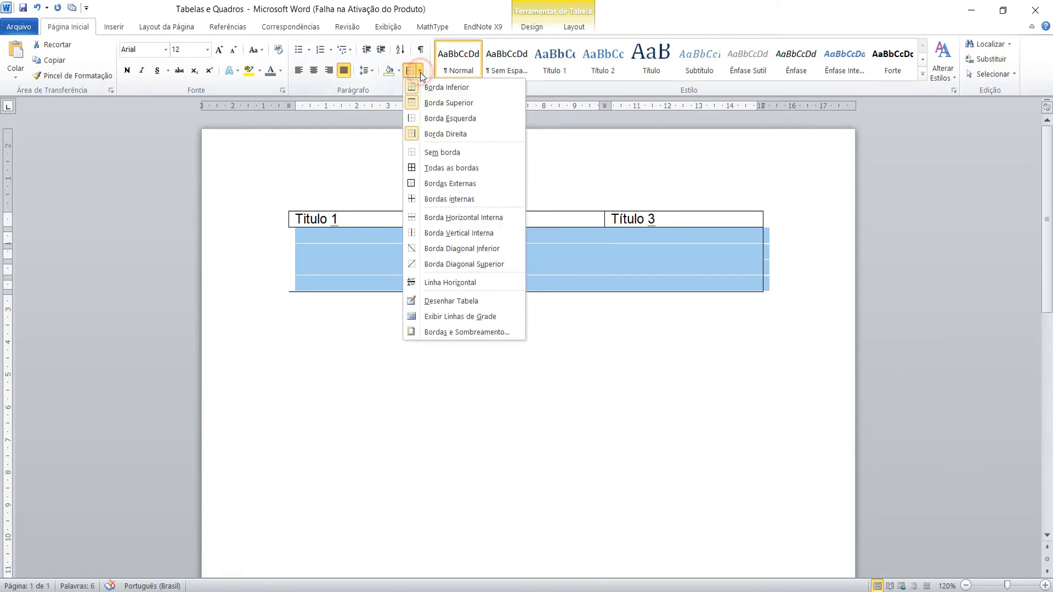
pyautogui.click(439, 135)
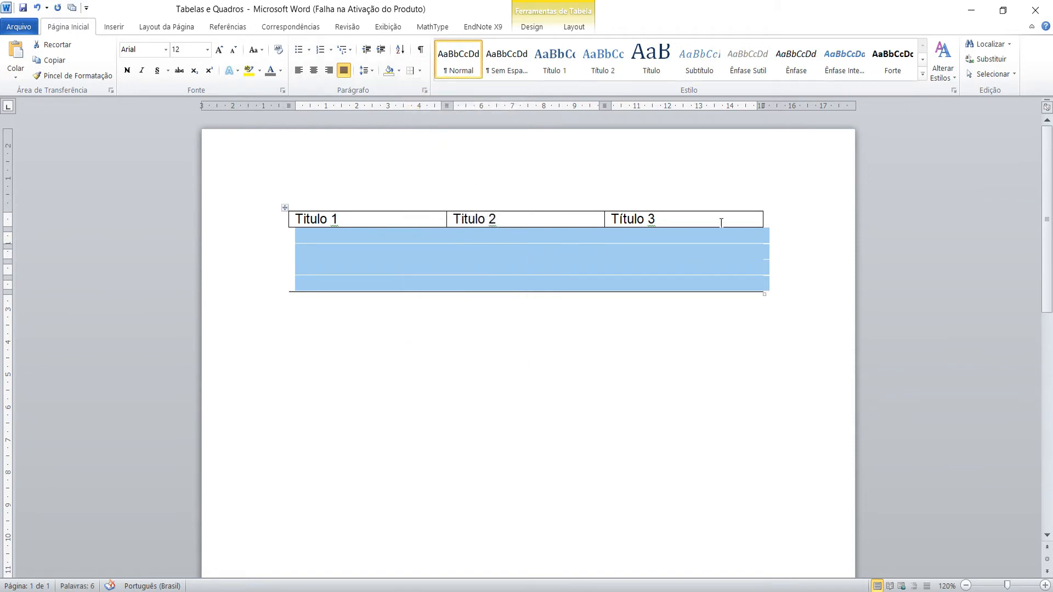
# - Remove the right, left and inside borders from the heading row, keeping only its horizontal lines
pyautogui.moveTo(720, 217); pyautogui.dragTo(441, 220)
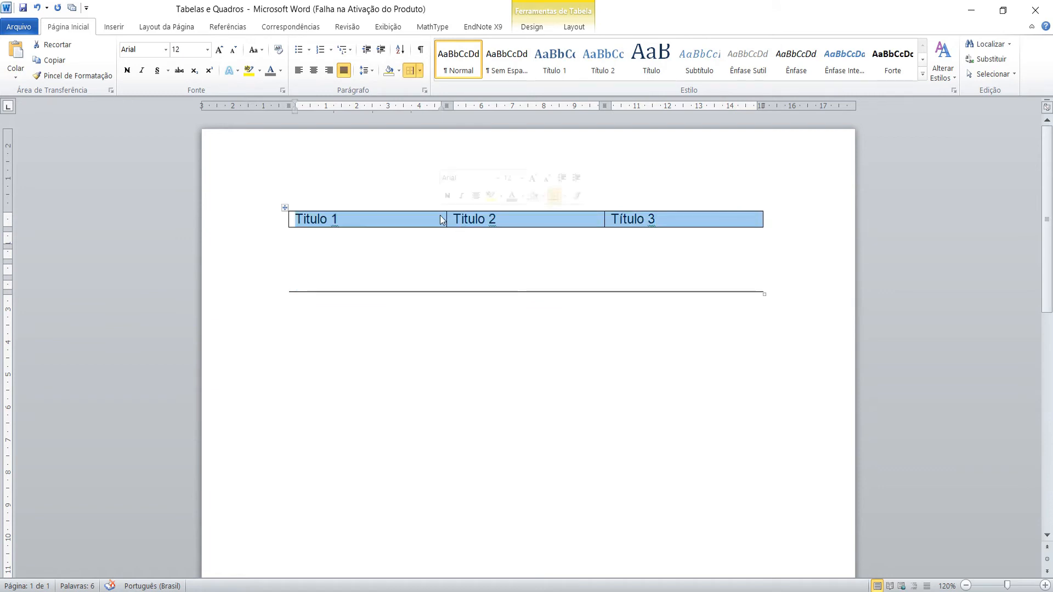
pyautogui.click(411, 74)
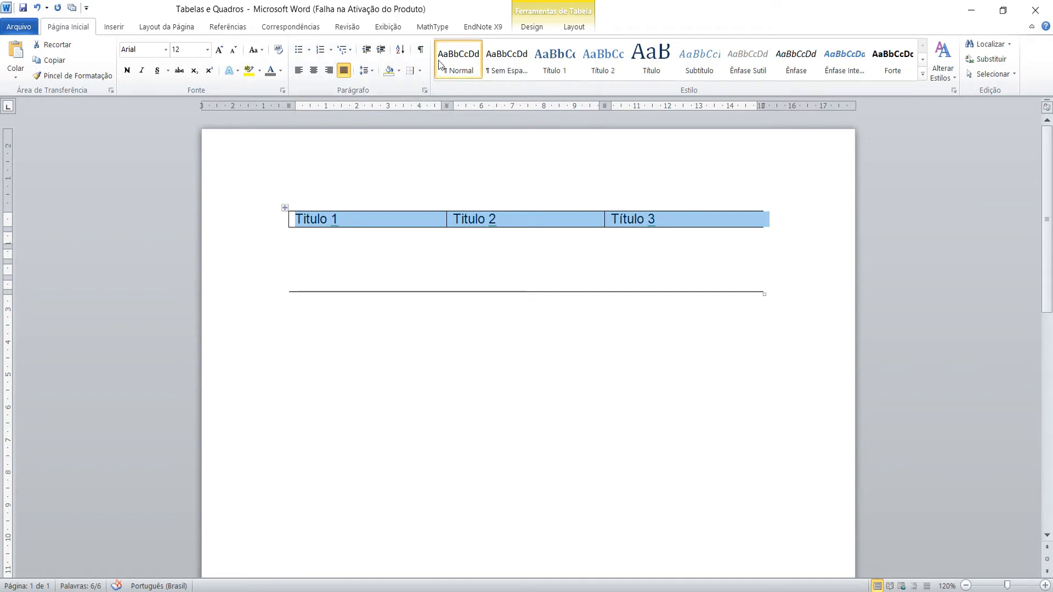
pyautogui.click(420, 70)
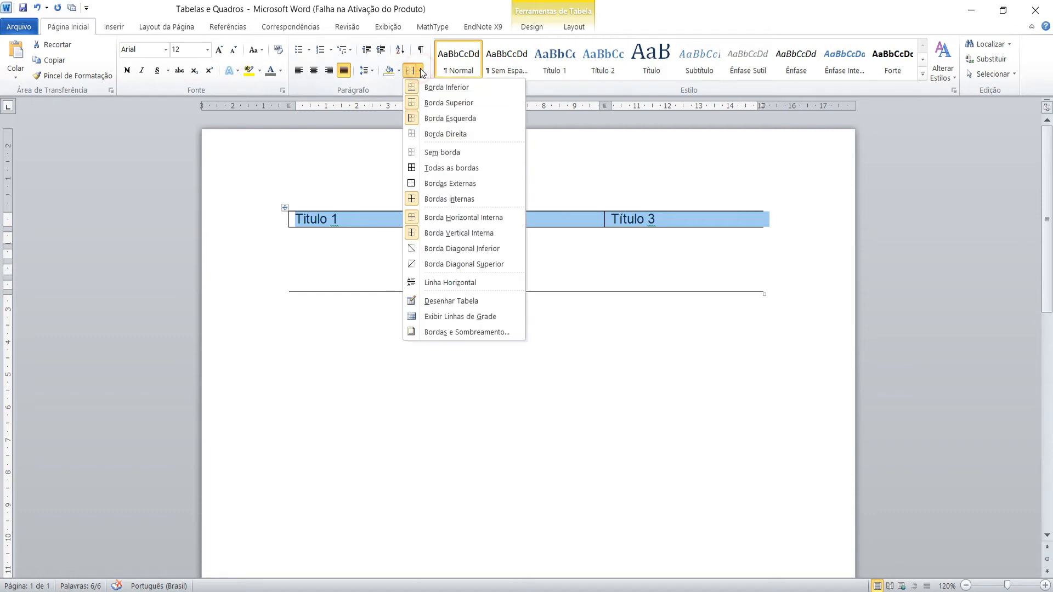
pyautogui.click(424, 118)
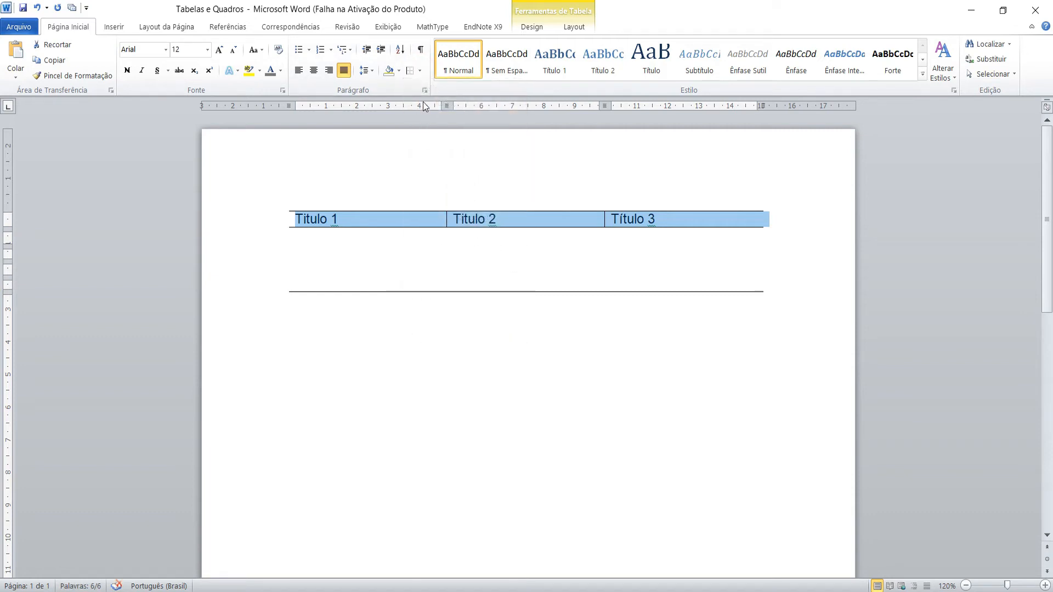
pyautogui.click(420, 71)
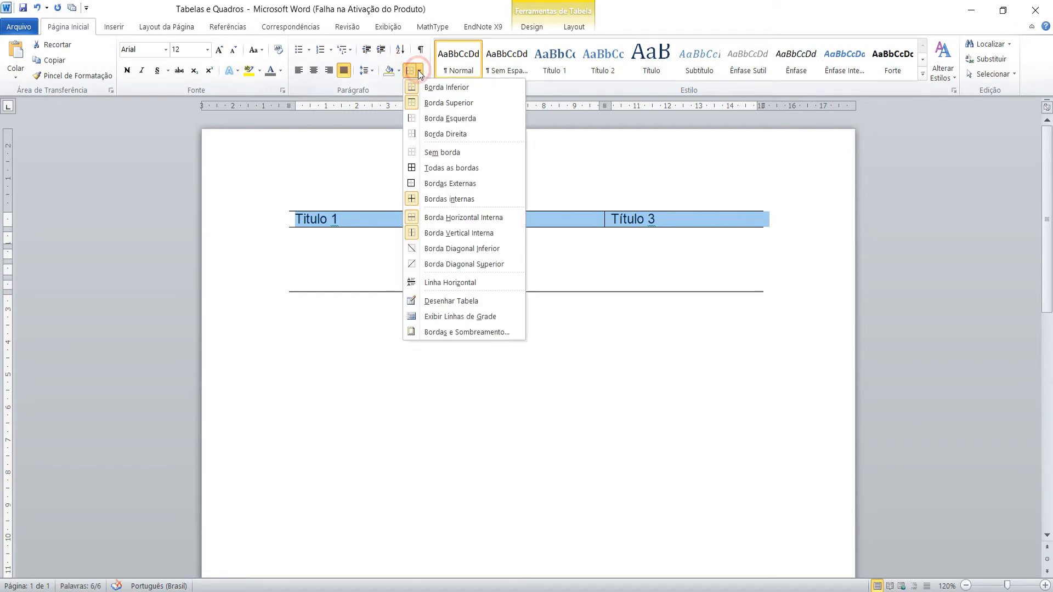
pyautogui.click(439, 200)
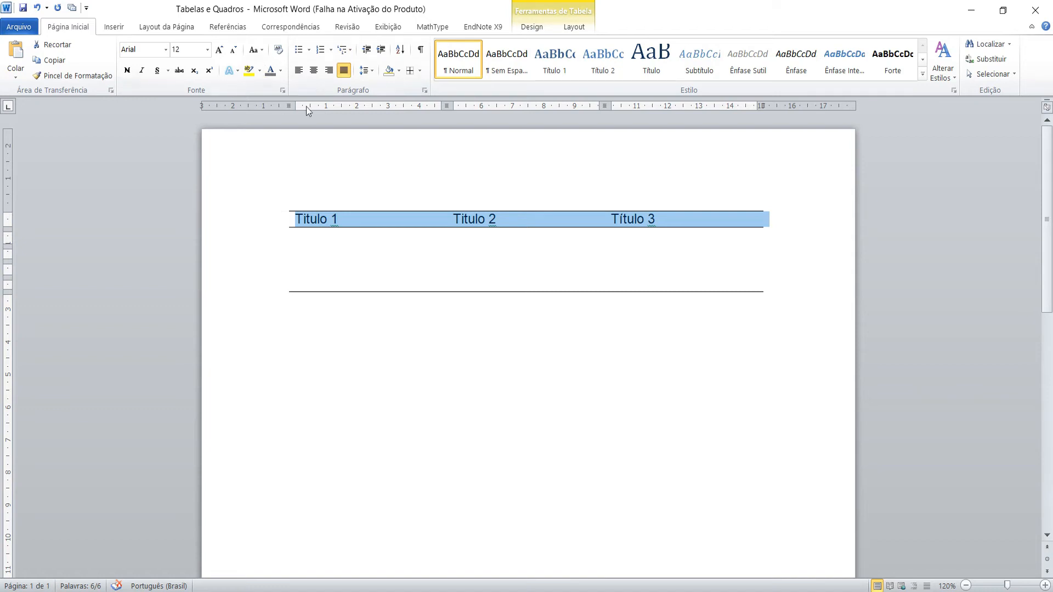
# - Set the paragraph spacing before and after to 3 pt for all cells of the table
pyautogui.click(290, 221)
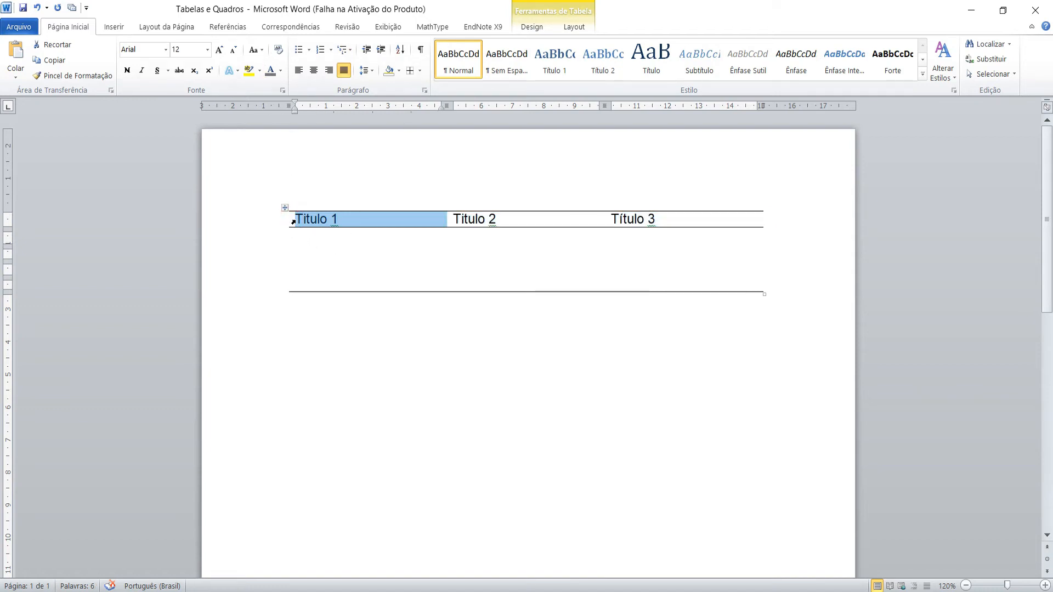
pyautogui.click(297, 220)
pyautogui.moveTo(297, 220); pyautogui.dragTo(623, 287)
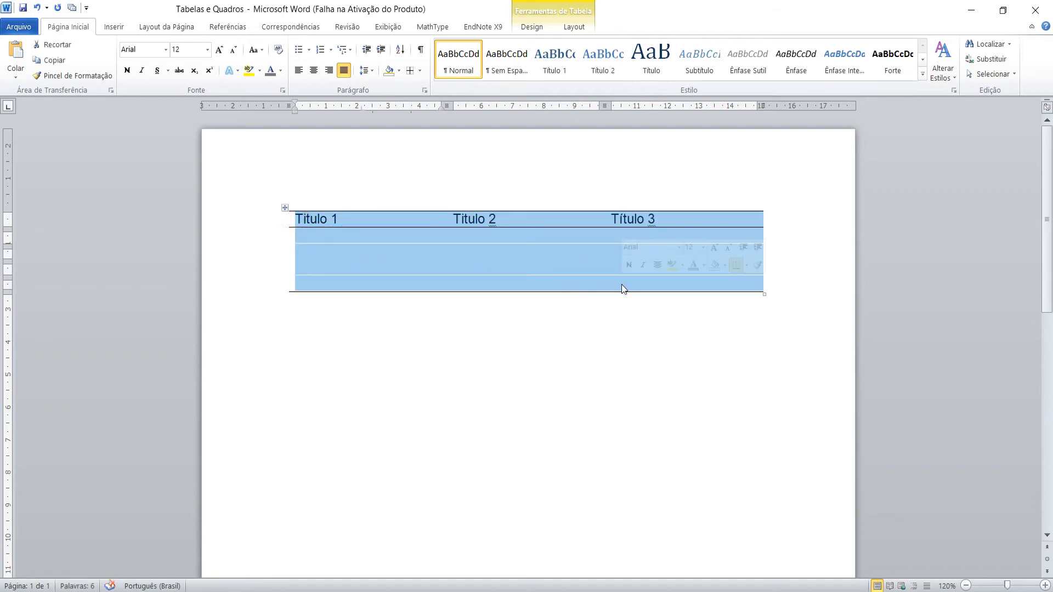
pyautogui.click(425, 89)
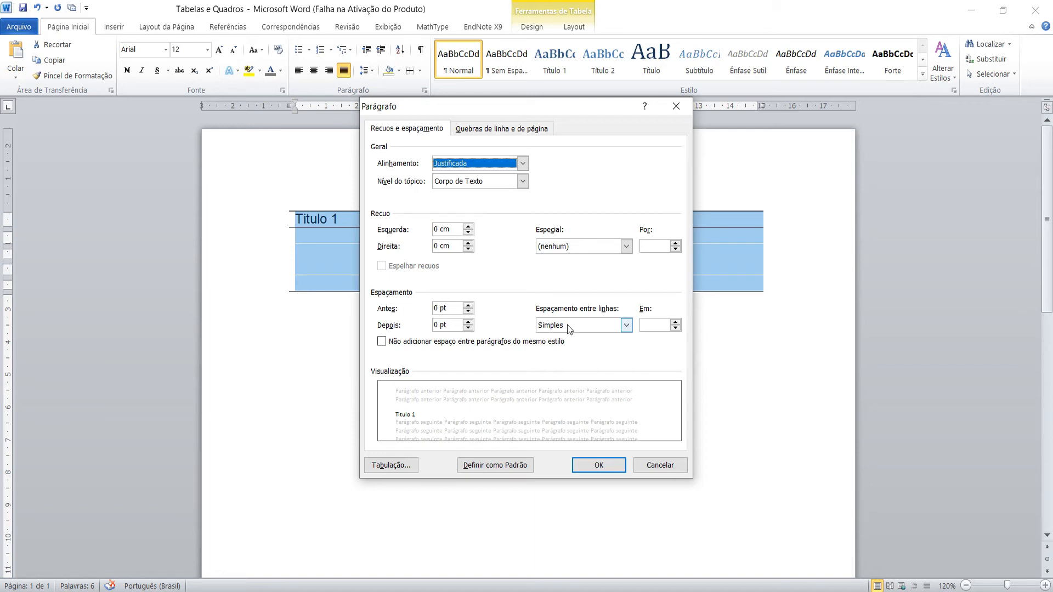
pyautogui.doubleClick(439, 309)
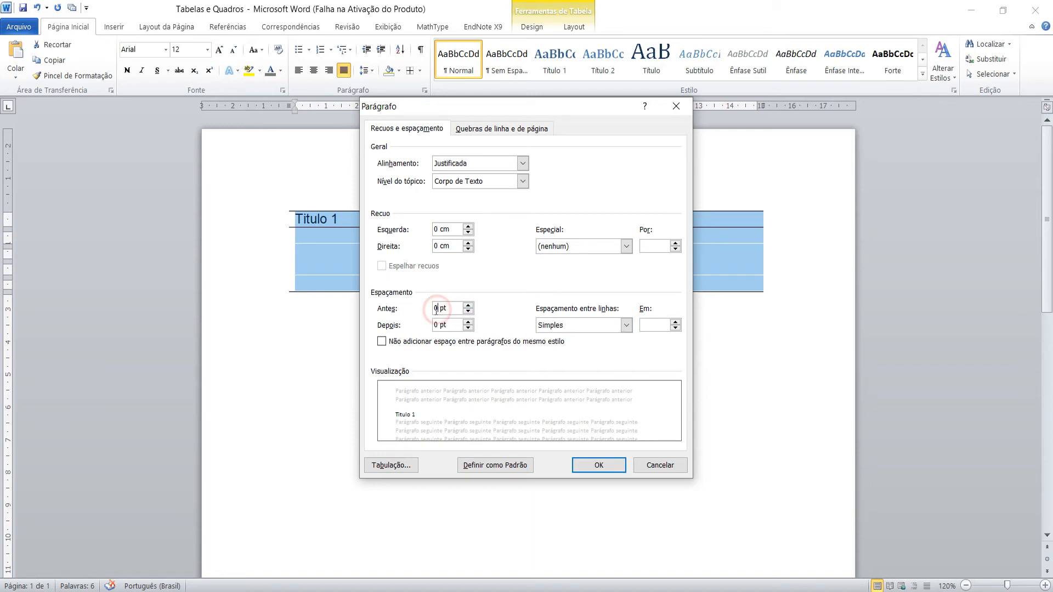
pyautogui.write('3')
pyautogui.doubleClick(437, 325)
pyautogui.write('3')
pyautogui.click(583, 465)
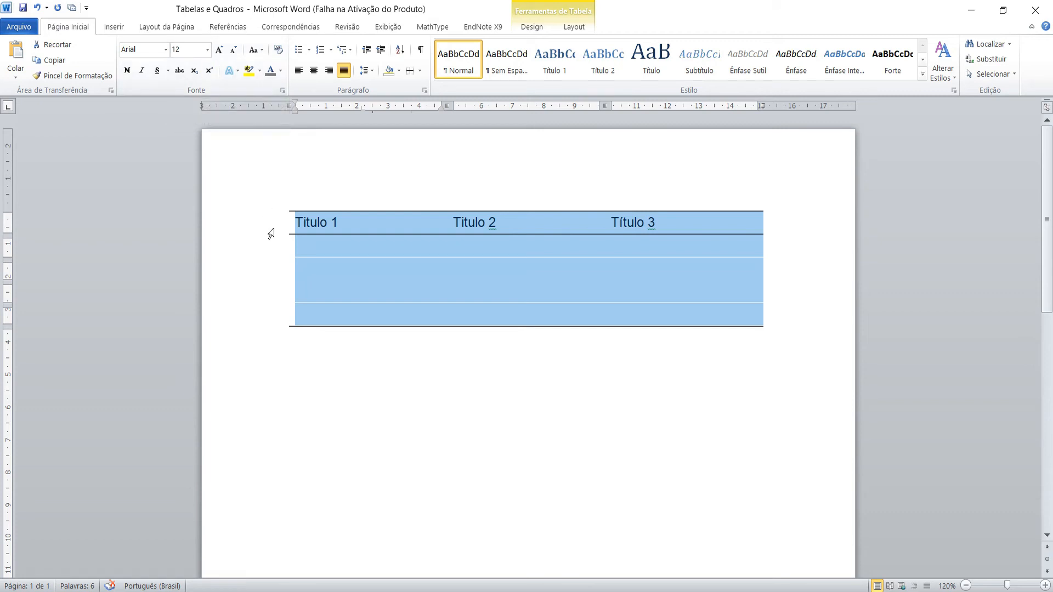
pyautogui.click(346, 330)
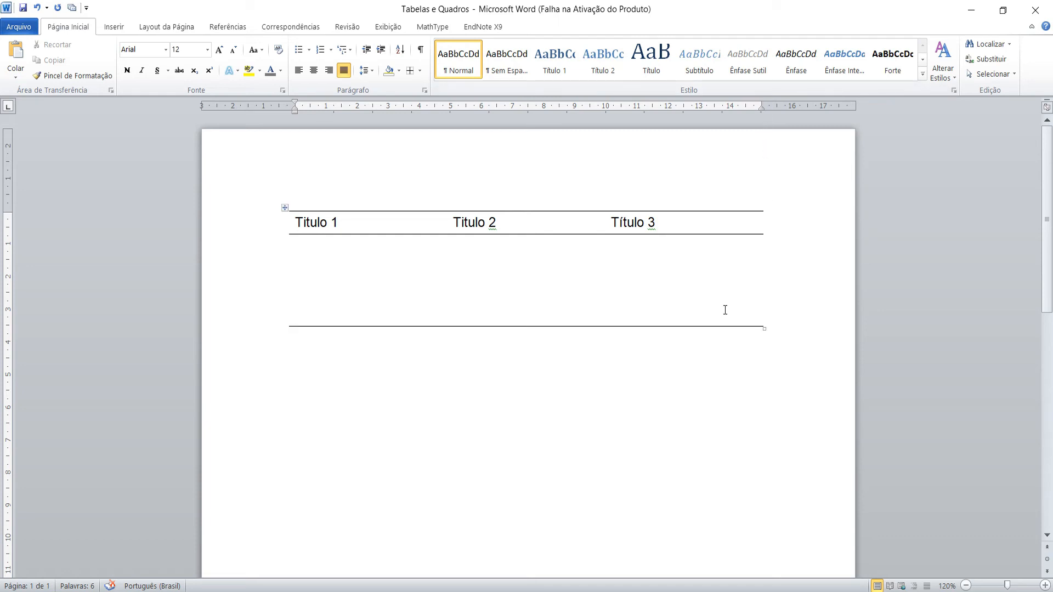
# - Center the text horizontally in all cells of the table
pyautogui.moveTo(728, 321); pyautogui.dragTo(304, 223)
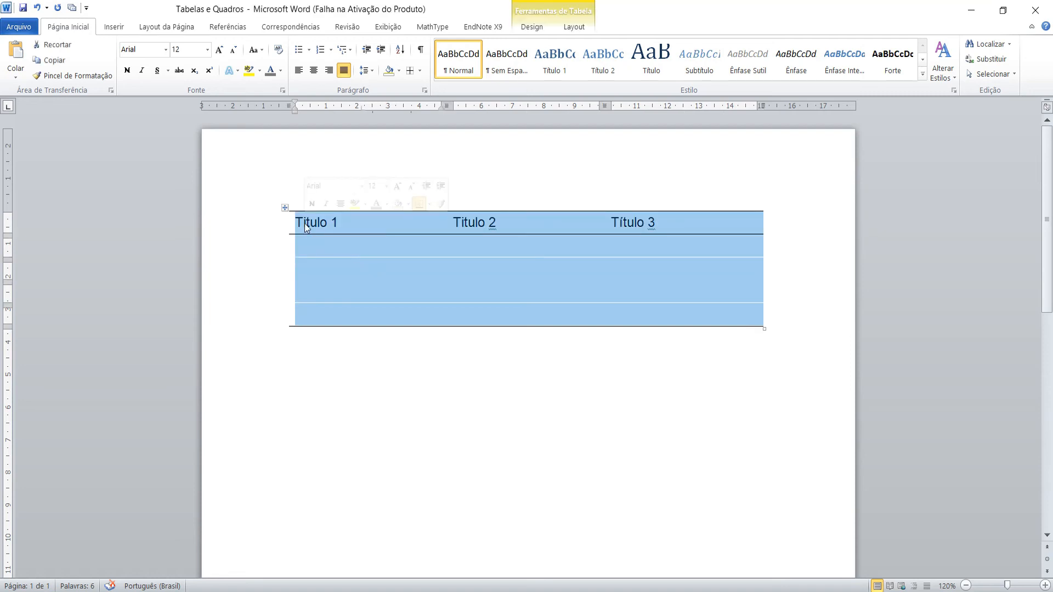
pyautogui.click(314, 71)
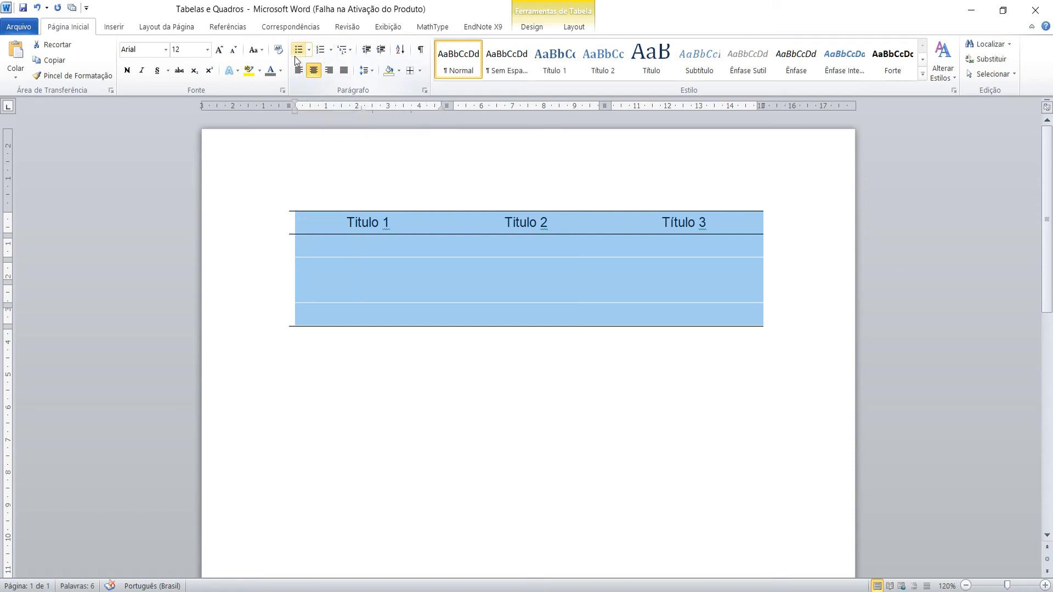
pyautogui.click(447, 246)
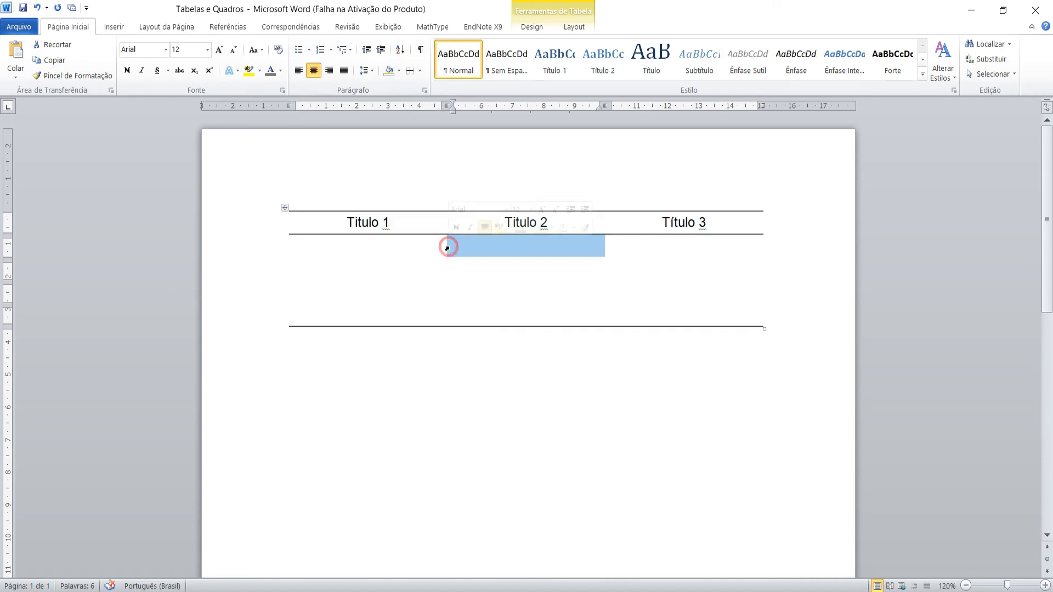
pyautogui.click(426, 270)
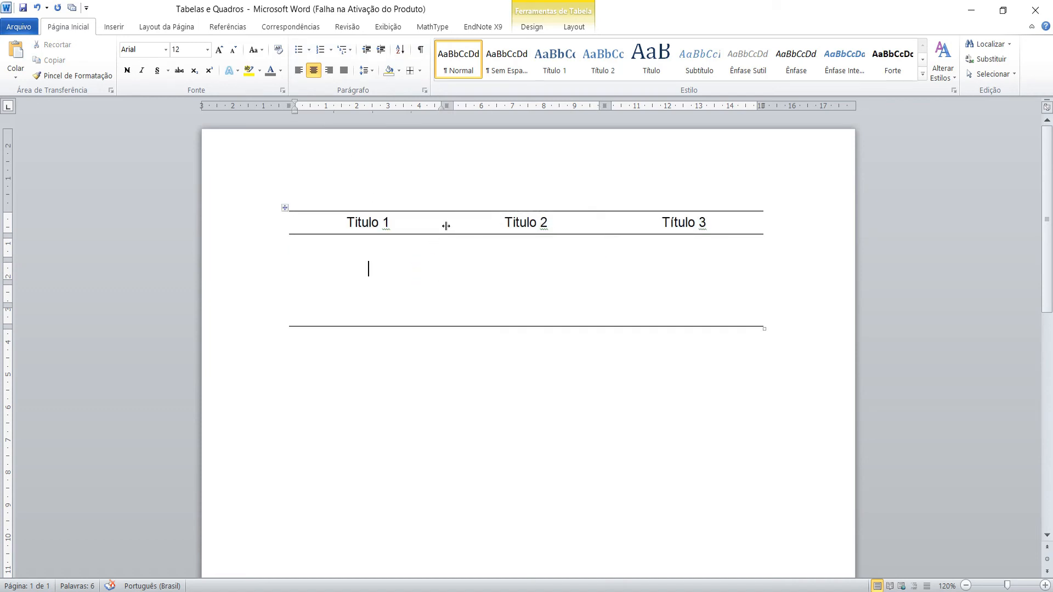
# - Widen the first column by moving its boundary with the second column to about 5.5 cm on the ruler
pyautogui.moveTo(446, 226)
pyautogui.mouseDown()
pyautogui.moveTo(488, 224)
pyautogui.moveTo(426, 225)
pyautogui.mouseUp()
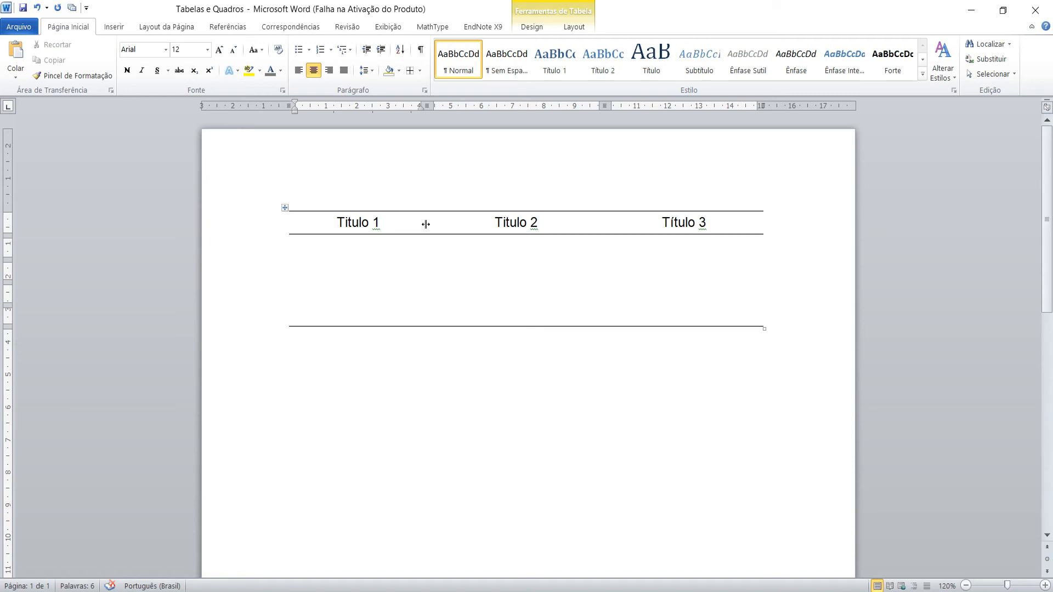
pyautogui.moveTo(426, 224); pyautogui.dragTo(465, 220)
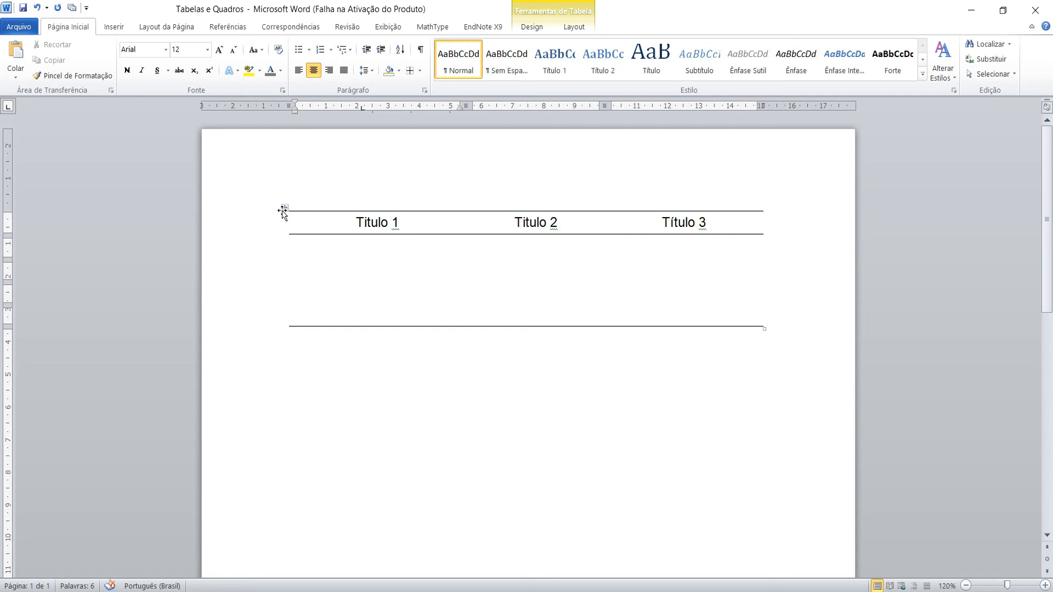
# - Add the bold label "Fonte:" directly below the table and clear the character formatting for the text that follows
pyautogui.click(303, 340)
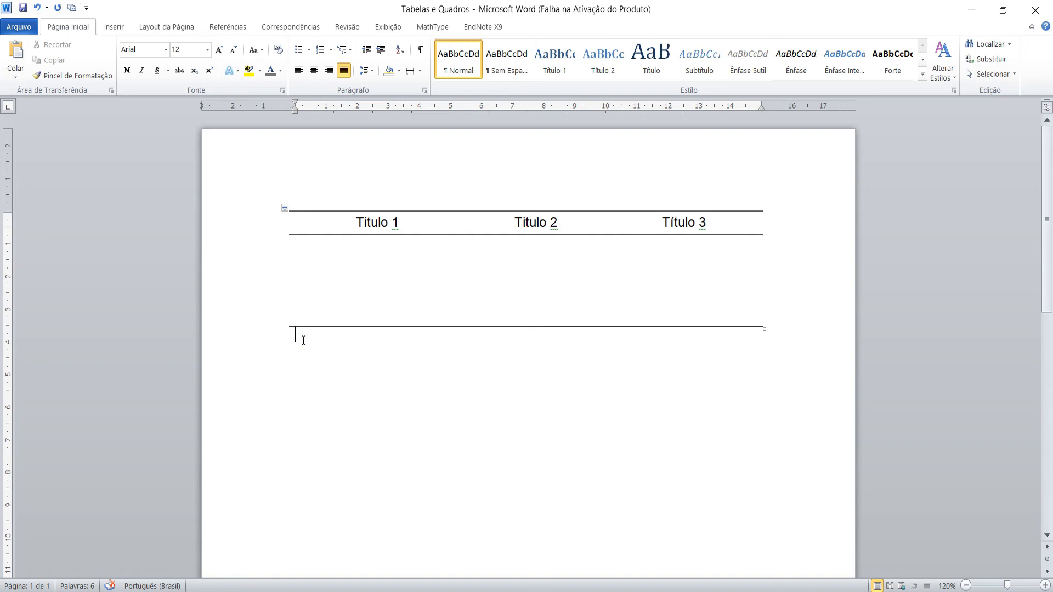
pyautogui.hotkey('ctrl', 'n')
pyautogui.write('Fonte:')
pyautogui.hotkey('ctrl', 'space')
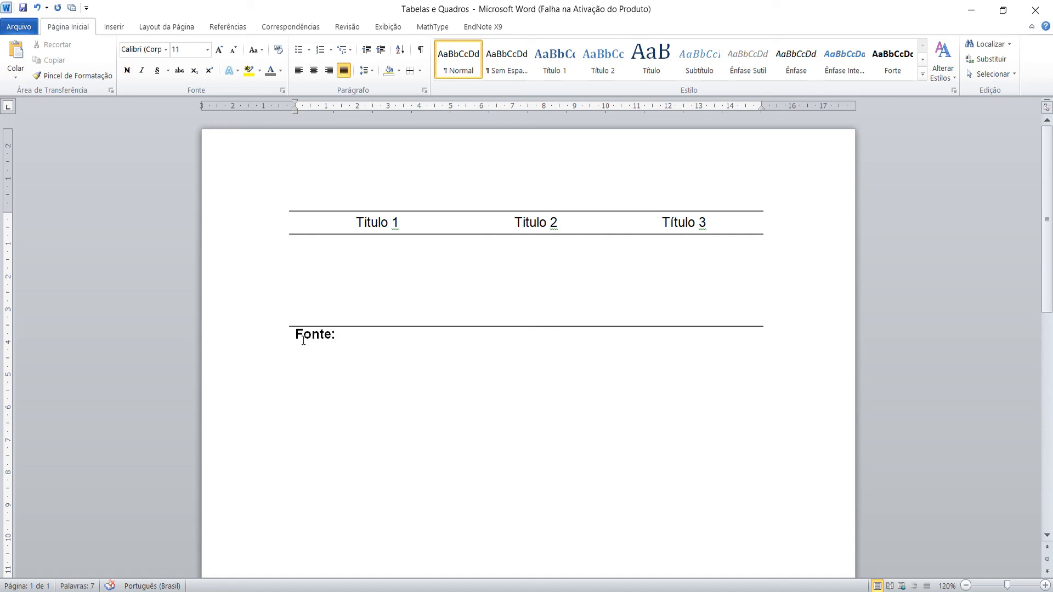